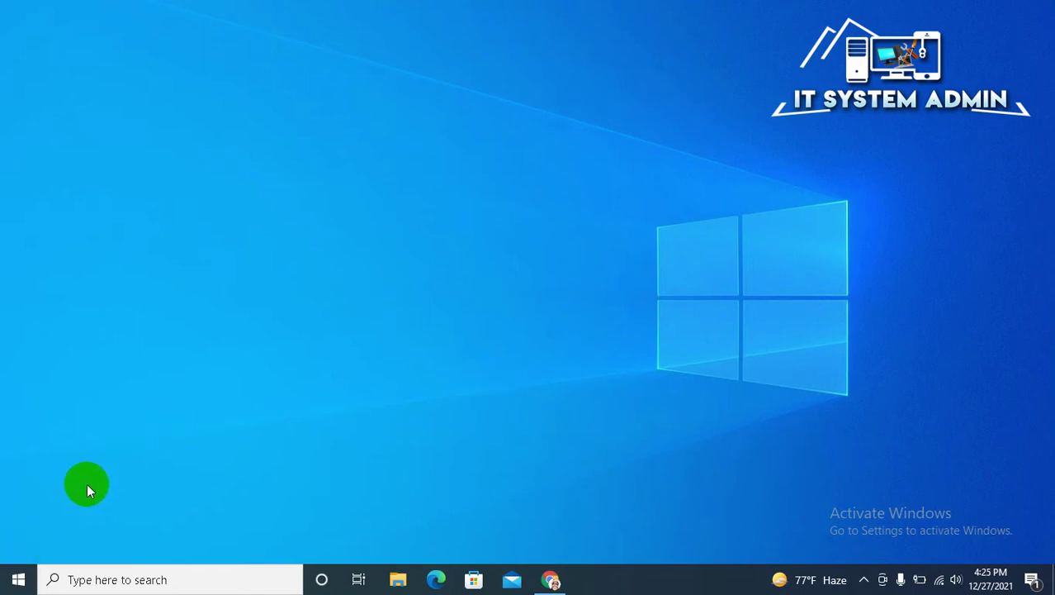
Open the optional updates page of Windows Update in the system's Update & Security settings.
click(18, 579)
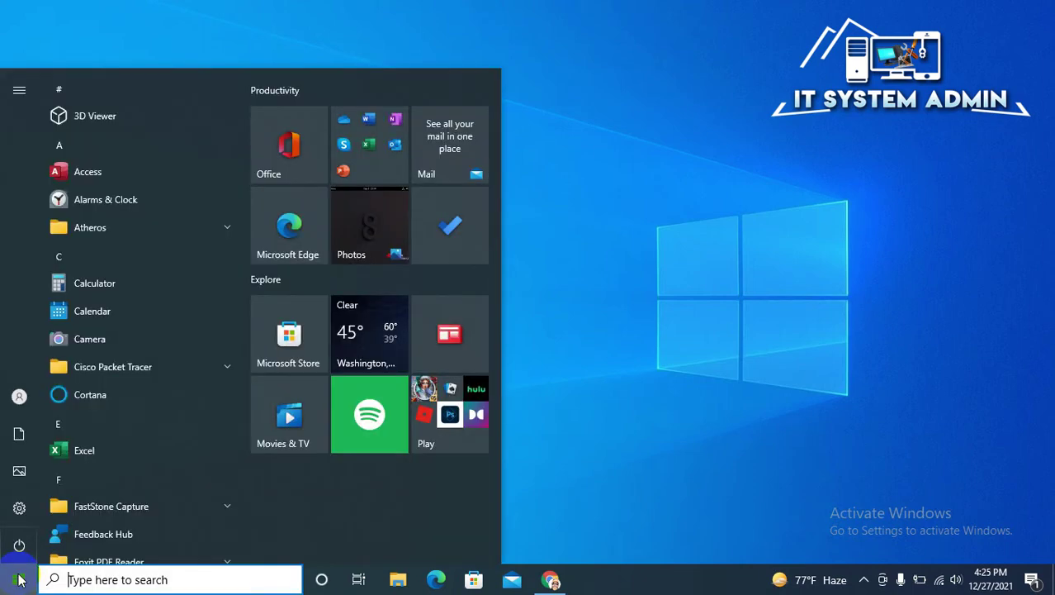
mouse_move(19, 507)
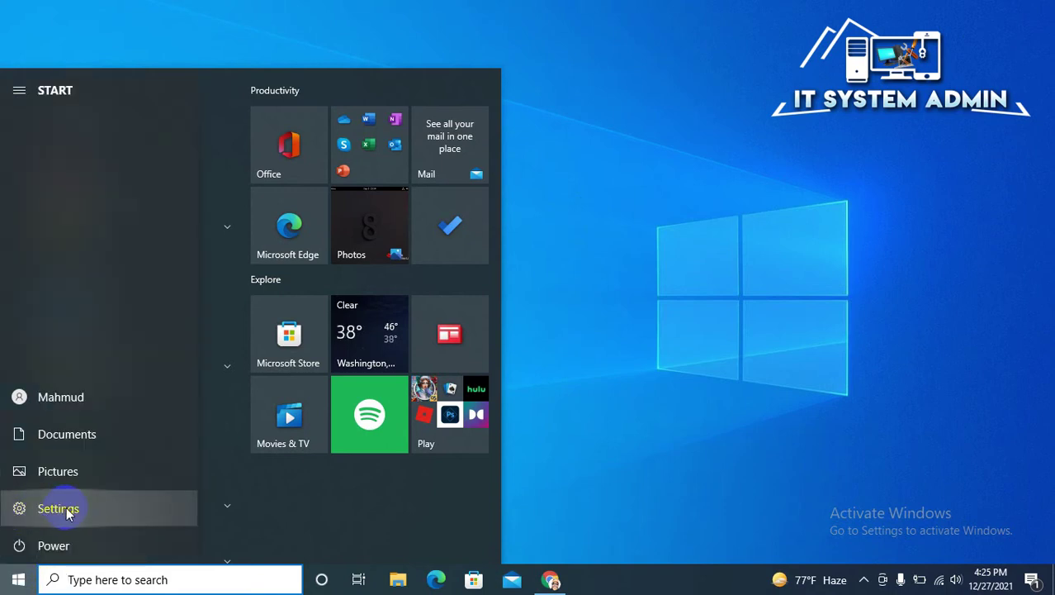
click(59, 508)
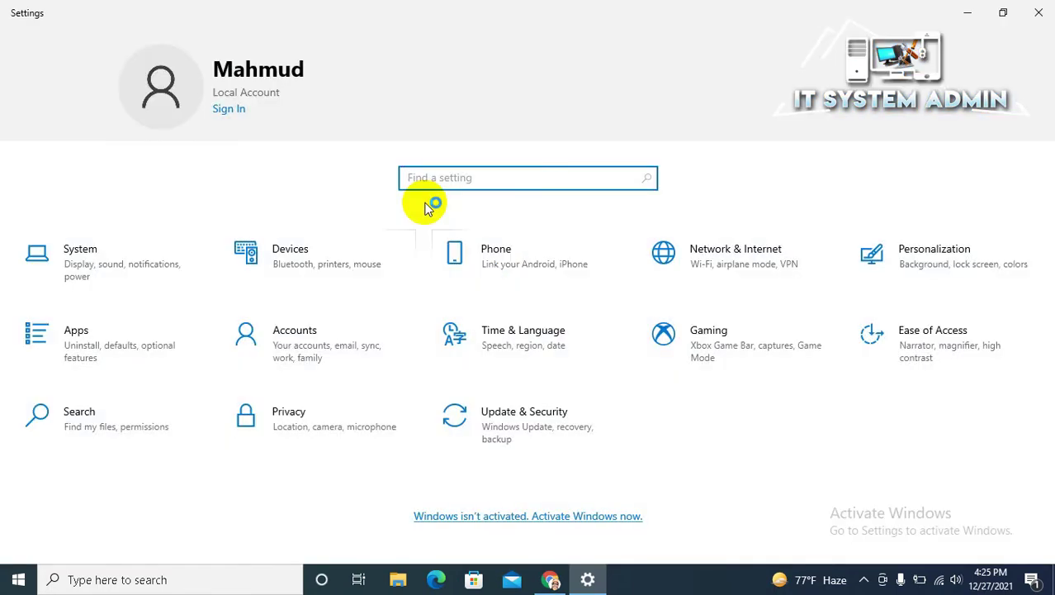
click(536, 426)
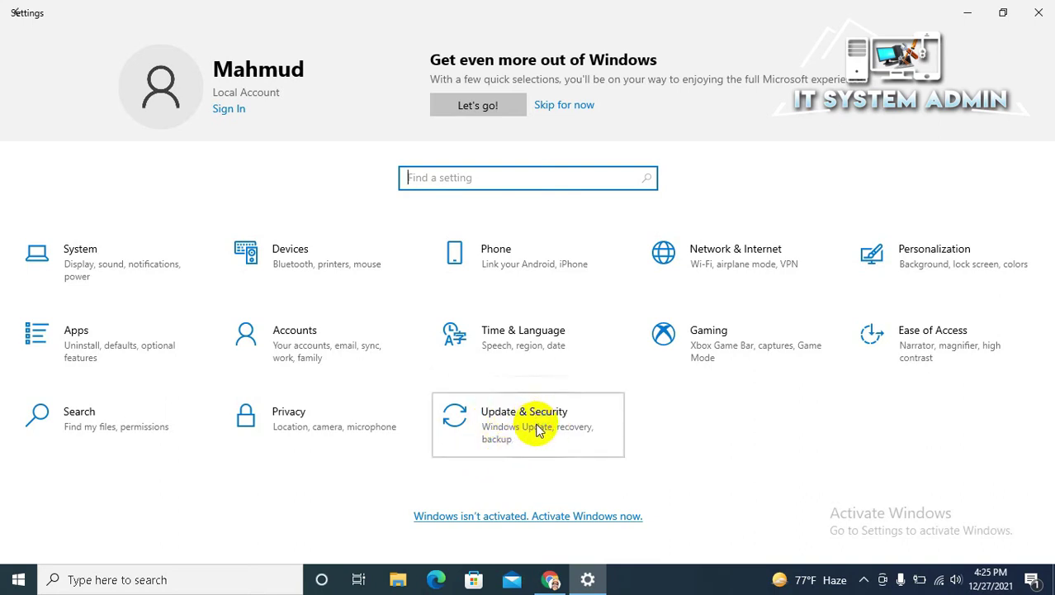
click(537, 428)
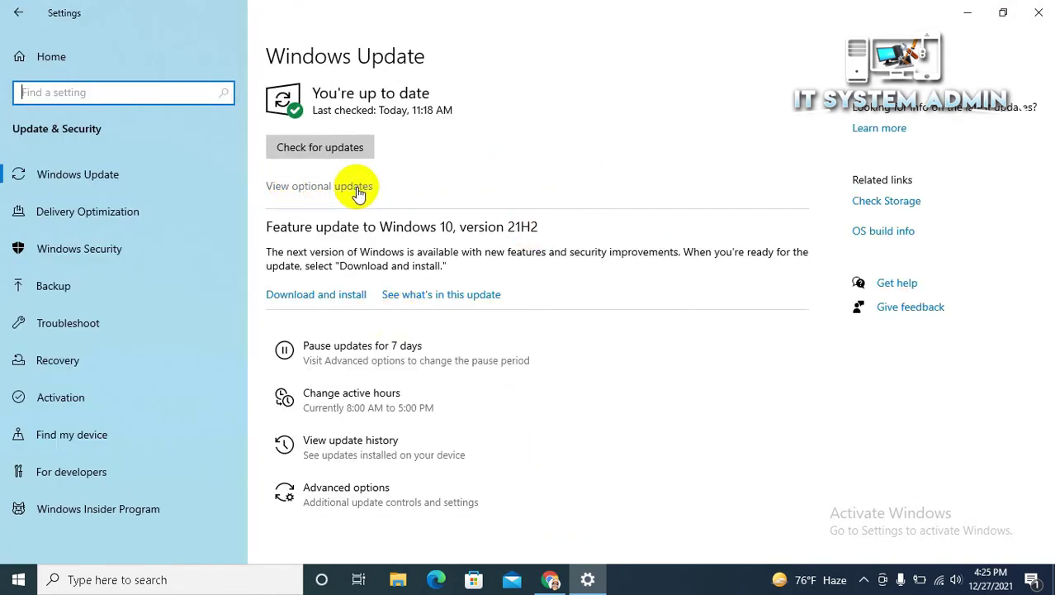
click(318, 188)
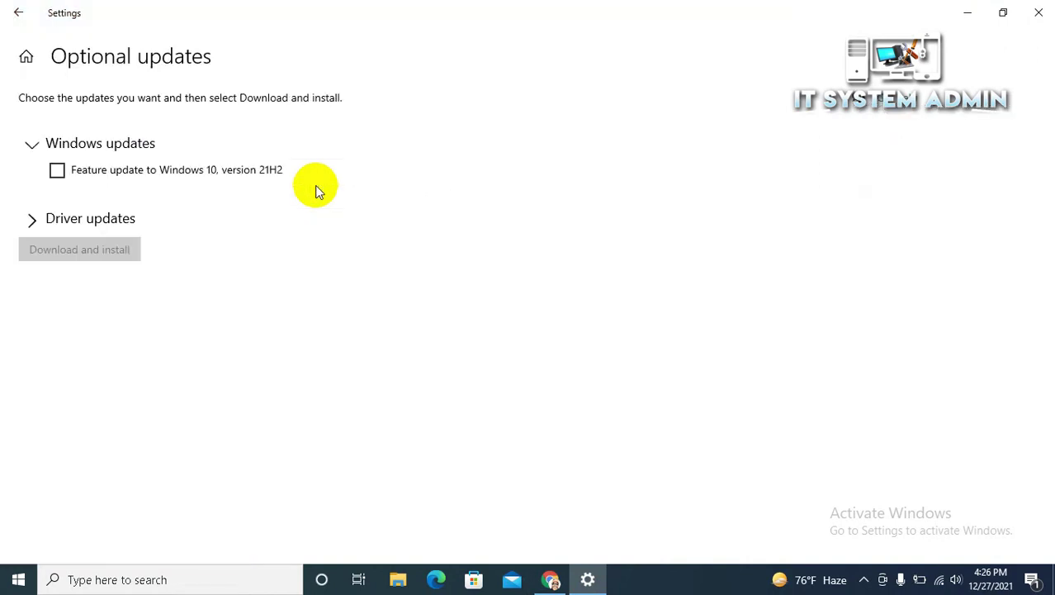
Select the Synaptics FP Sensors, Intel System, HP Inc. HIDClass and HP Development Company System driver updates, and start downloading and installing them.
click(31, 221)
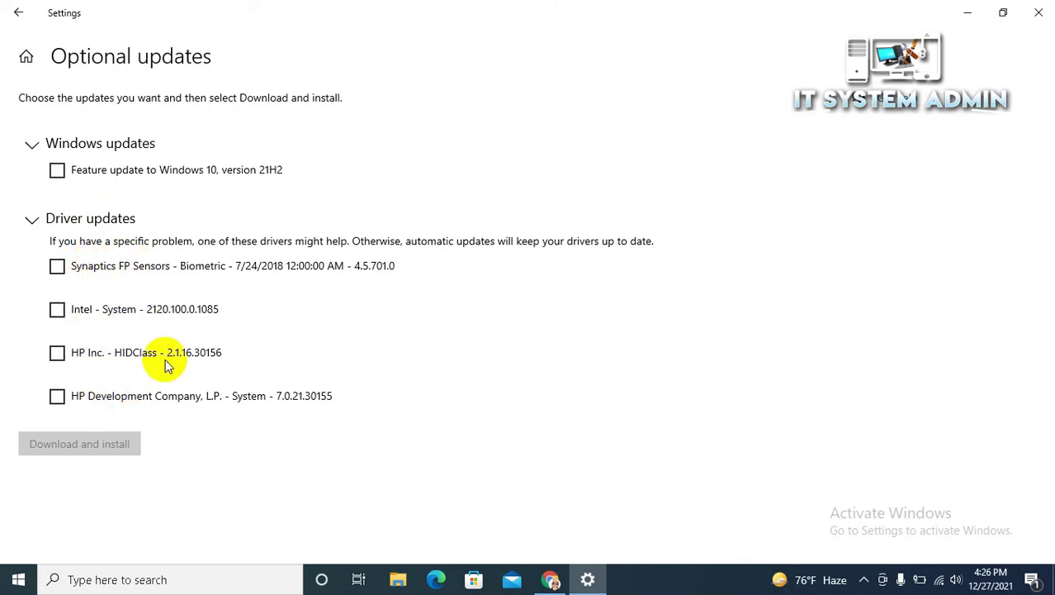
click(57, 266)
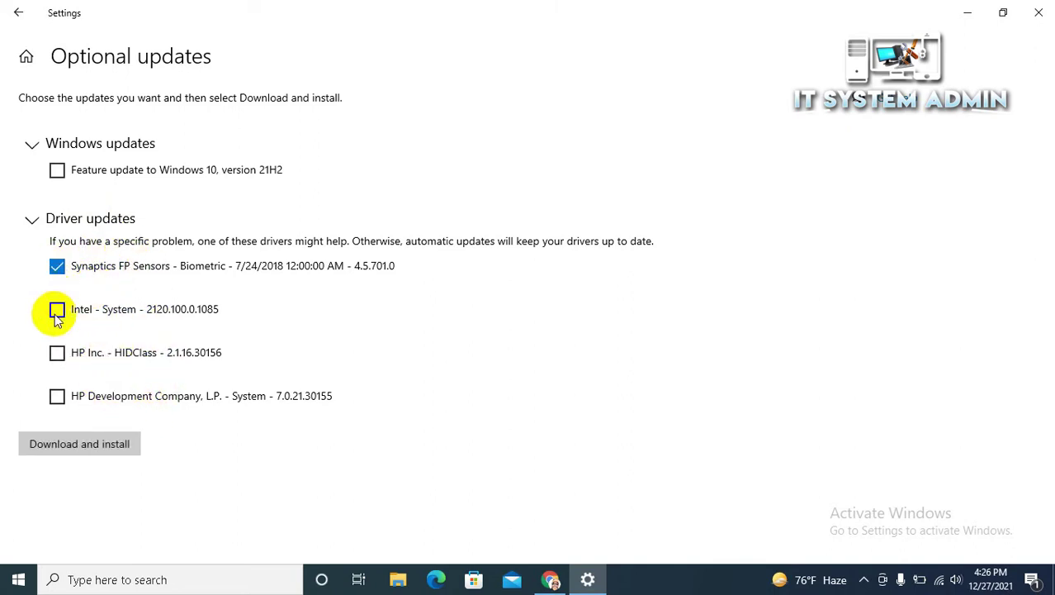
click(57, 310)
click(57, 354)
click(57, 397)
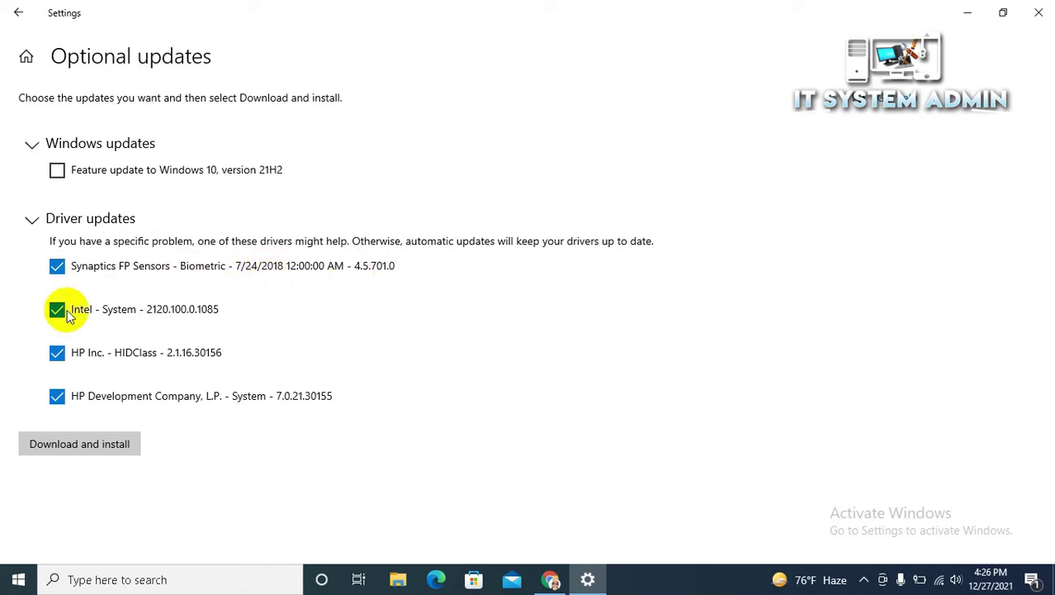
click(83, 446)
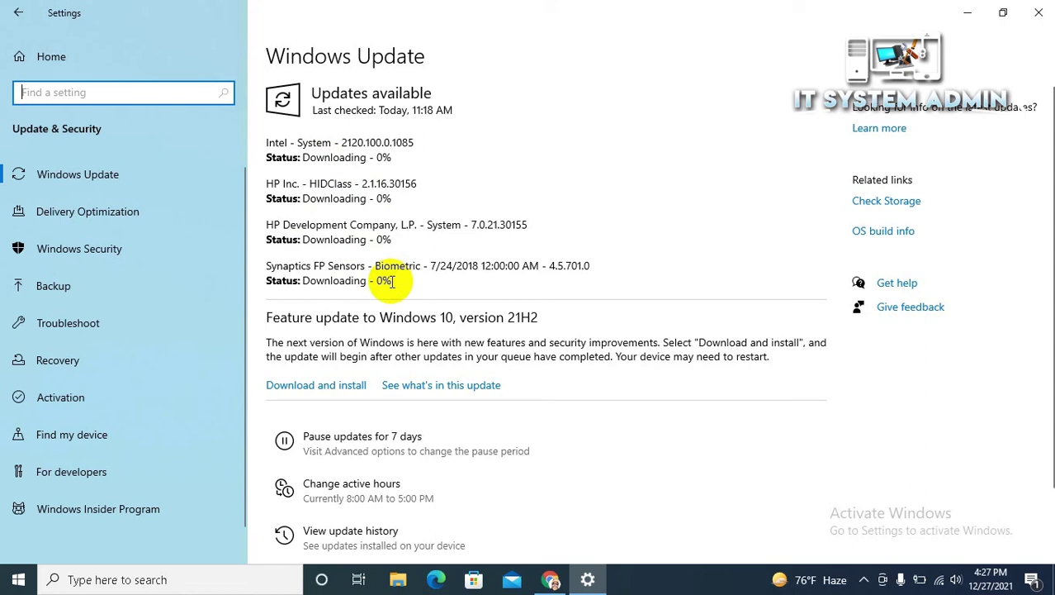
Review the download status of the driver updates and minimize the Settings window.
drag(310, 198, 393, 190)
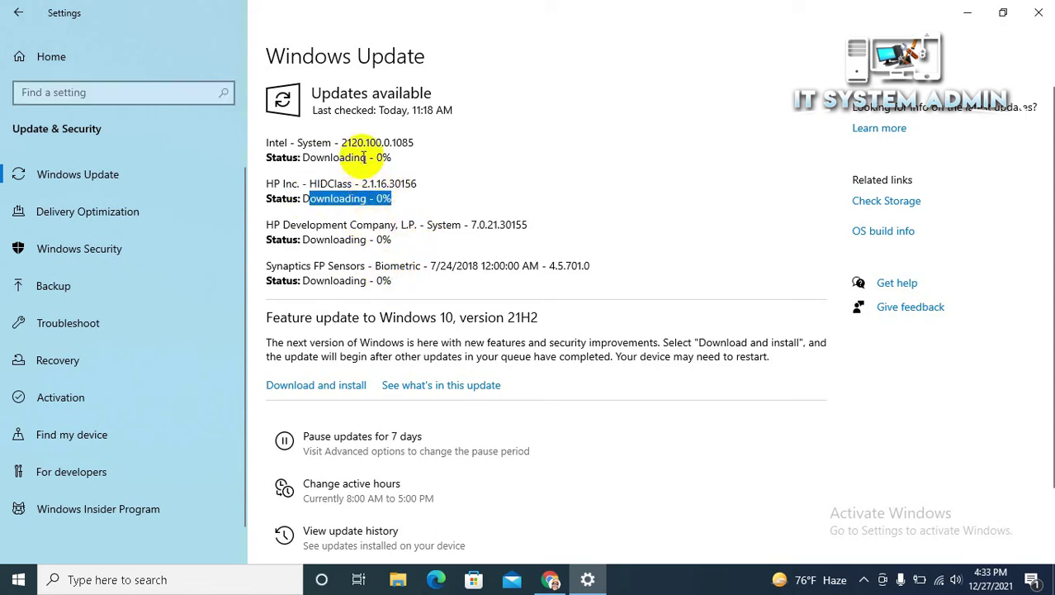
click(363, 157)
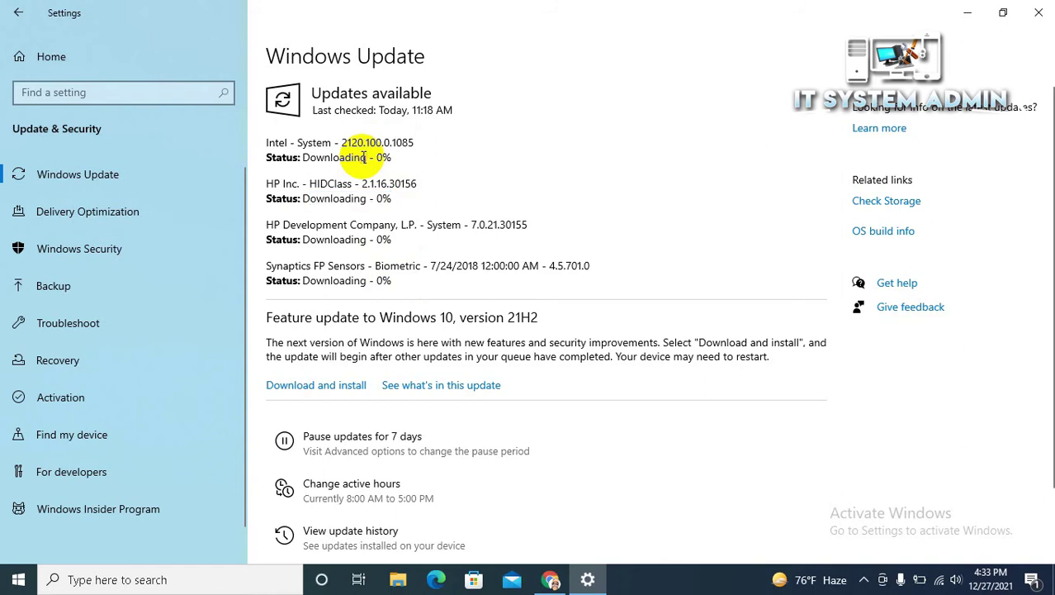
click(965, 19)
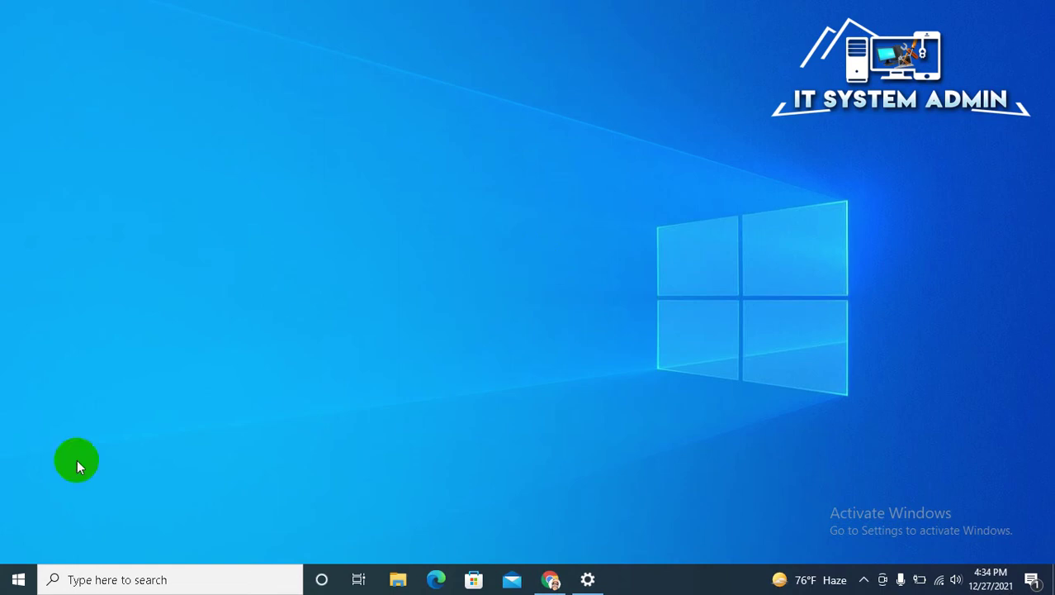
Show the power options for restarting the computer.
click(18, 579)
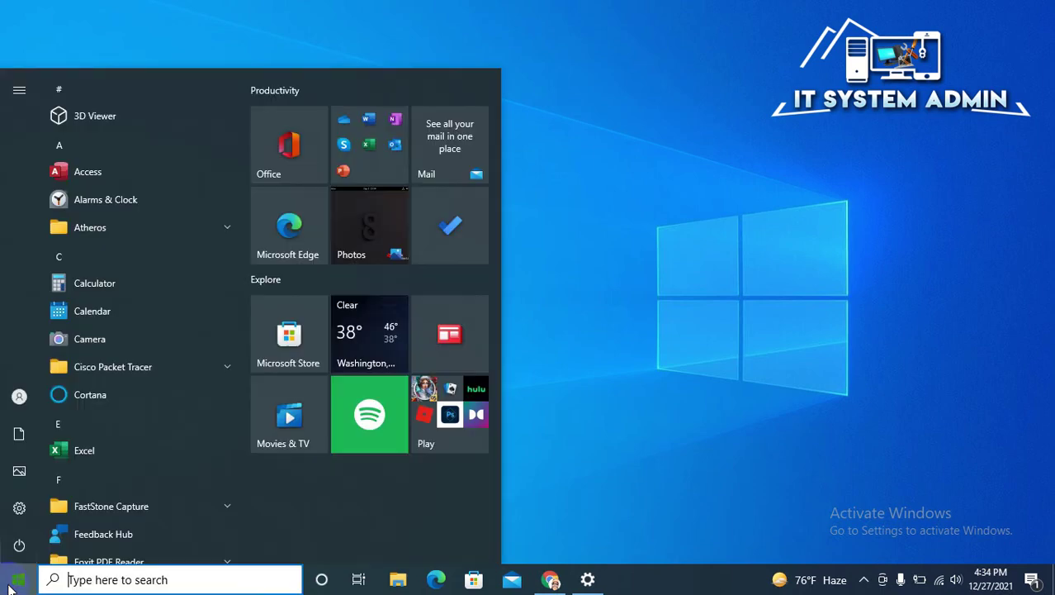
click(40, 546)
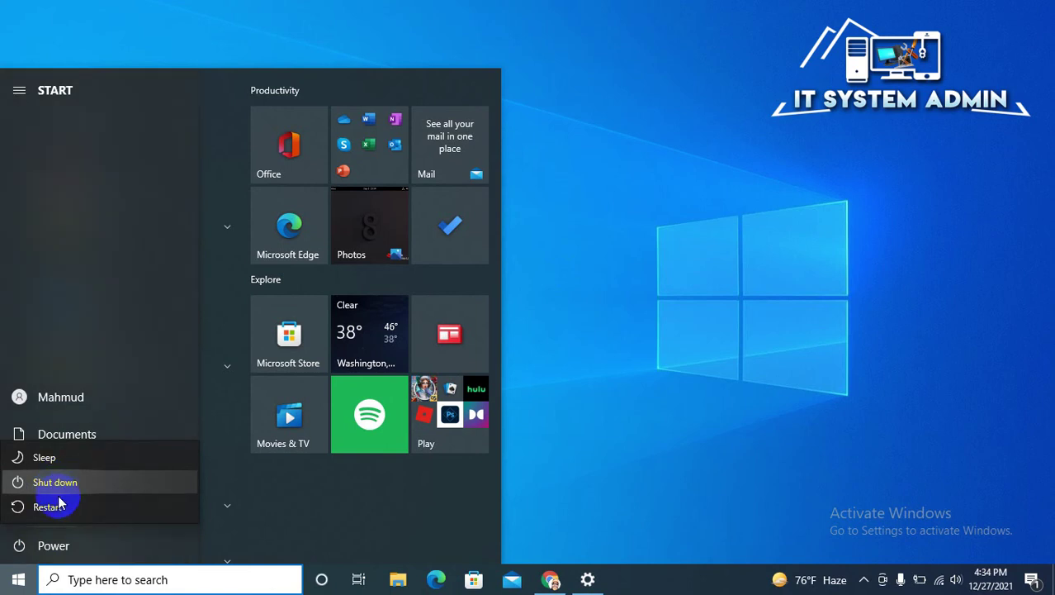
click(49, 506)
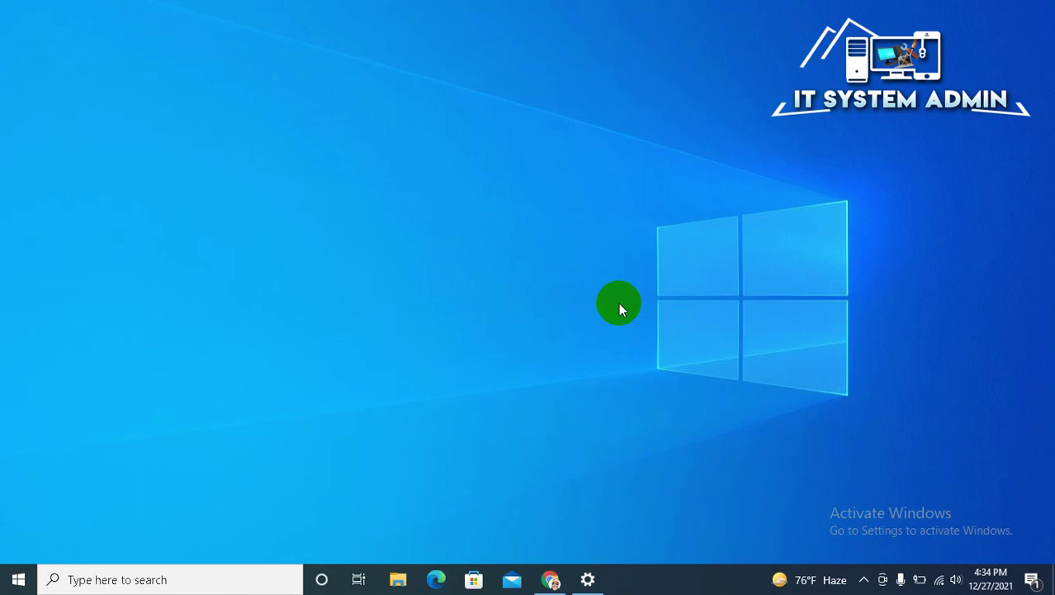
Search for cmd, open Command Prompt as administrator and bring its window into focus.
click(114, 577)
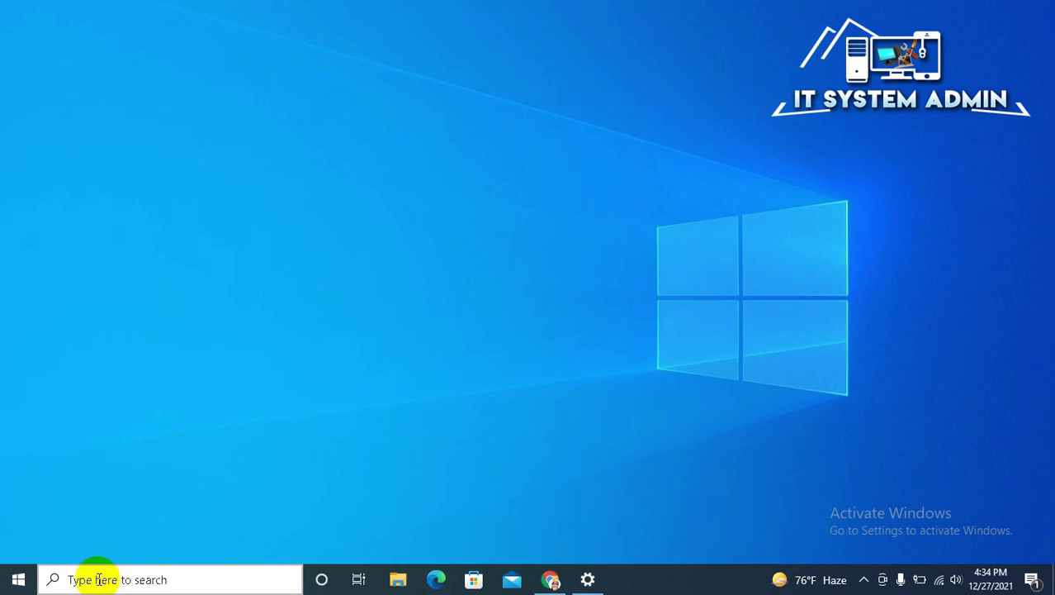
click(97, 582)
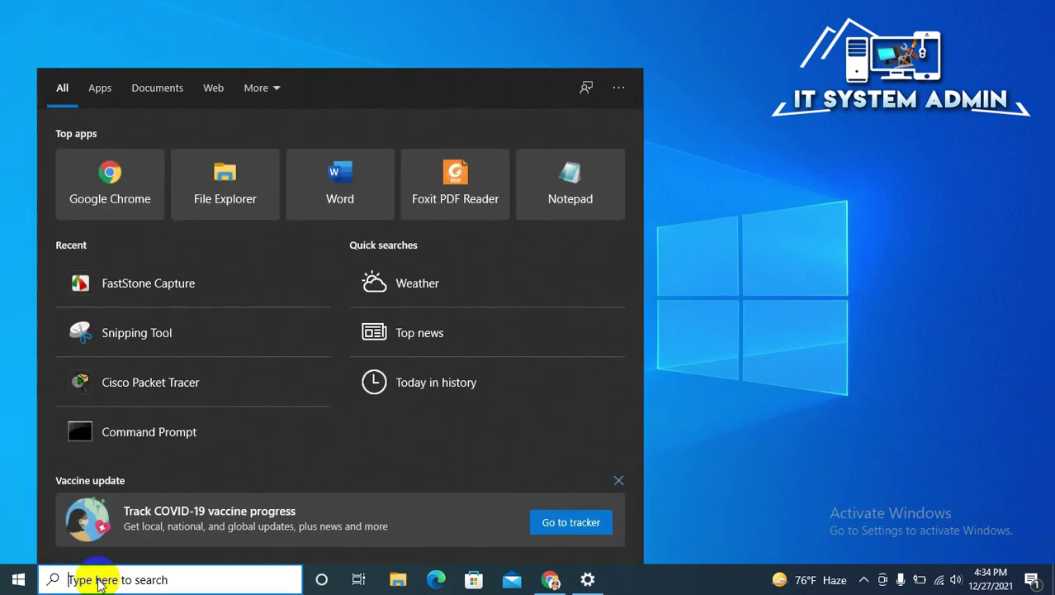
text(cmd)
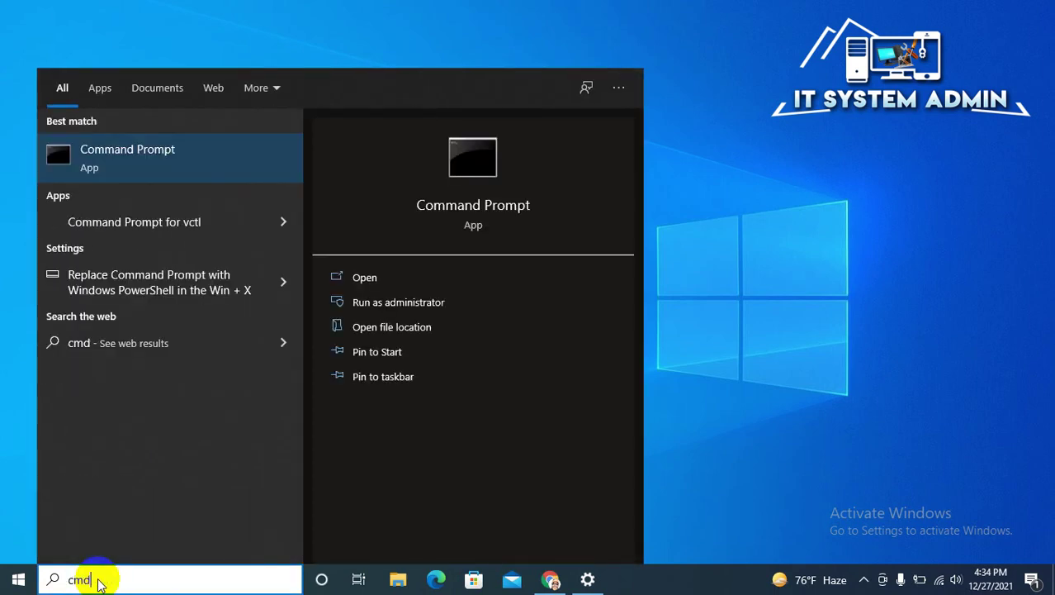
right_click(211, 146)
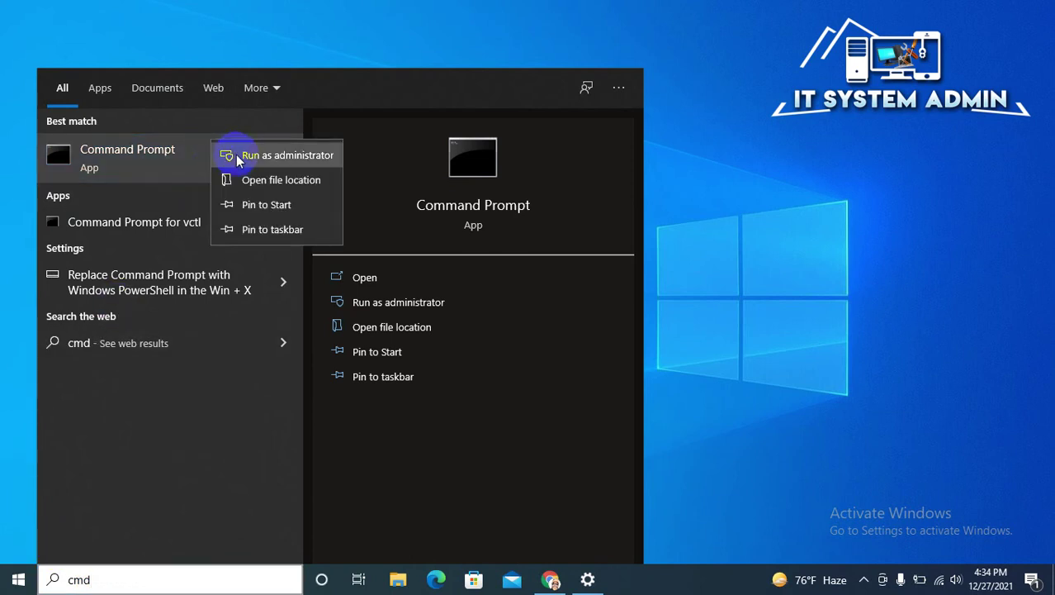
click(301, 155)
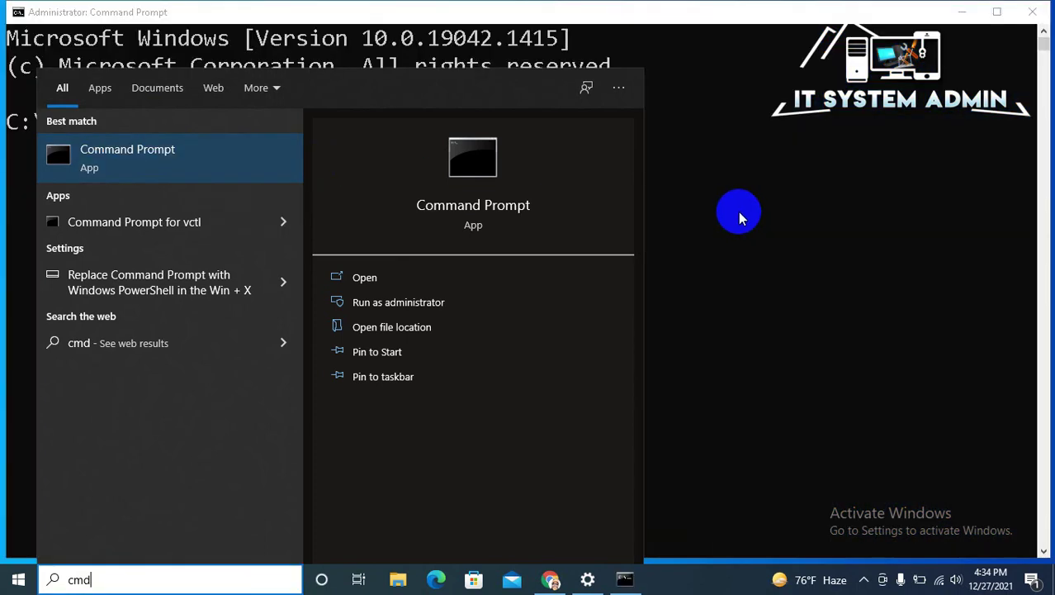
click(739, 216)
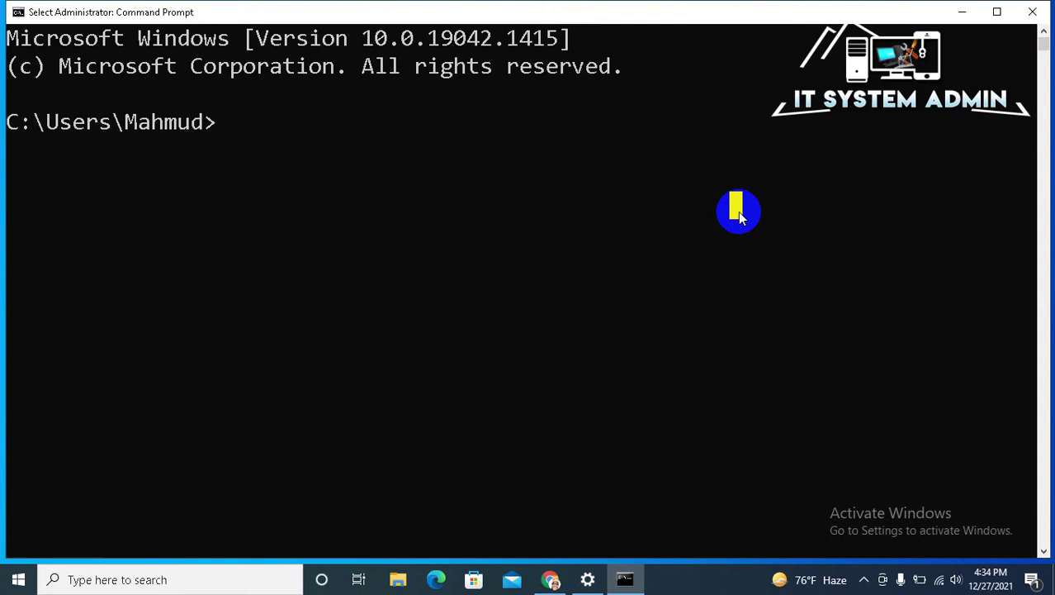
Run sfc /scannow to scan and repair the system files, and close Command Prompt once the scan completes.
text(s)
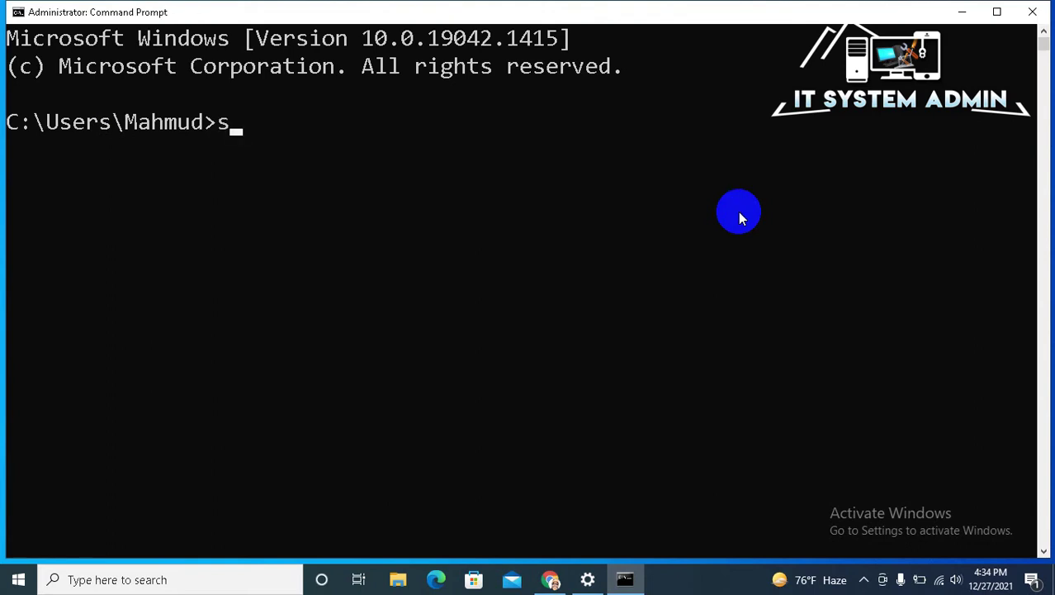
text(fc /scann)
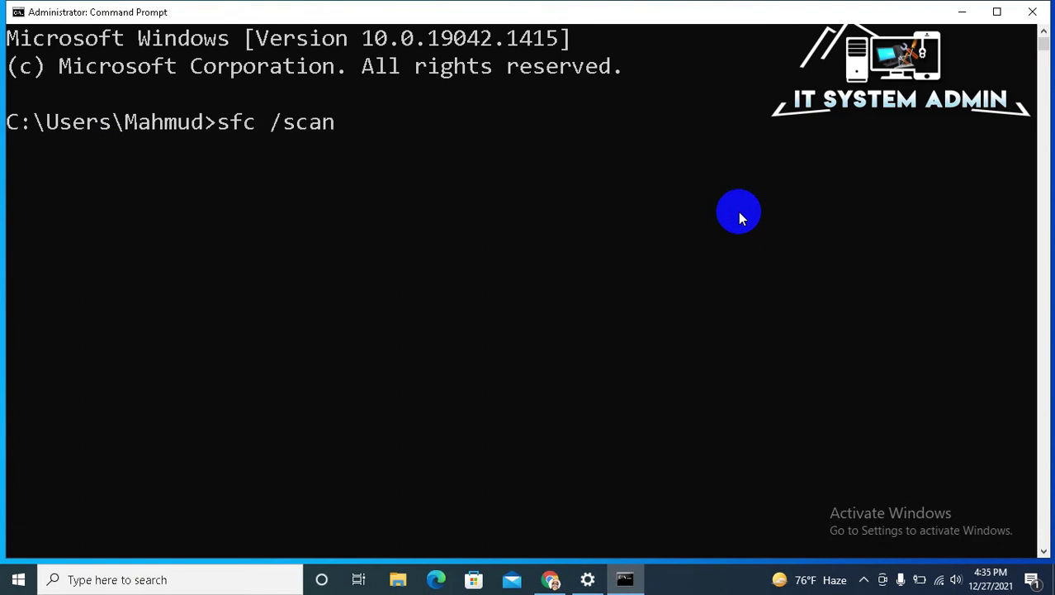
text(ow)
key(Return)
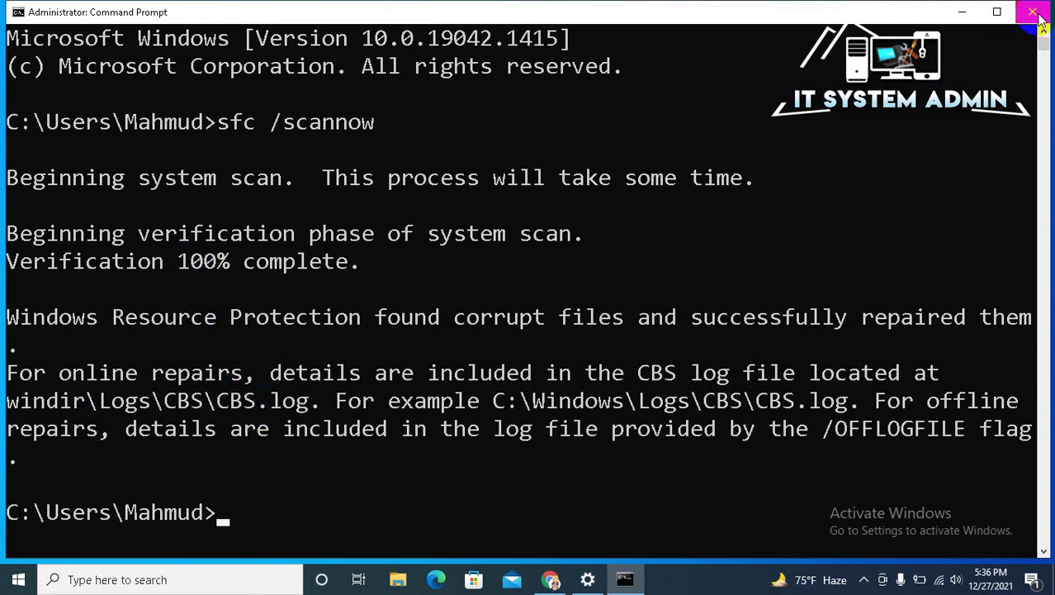
click(1038, 18)
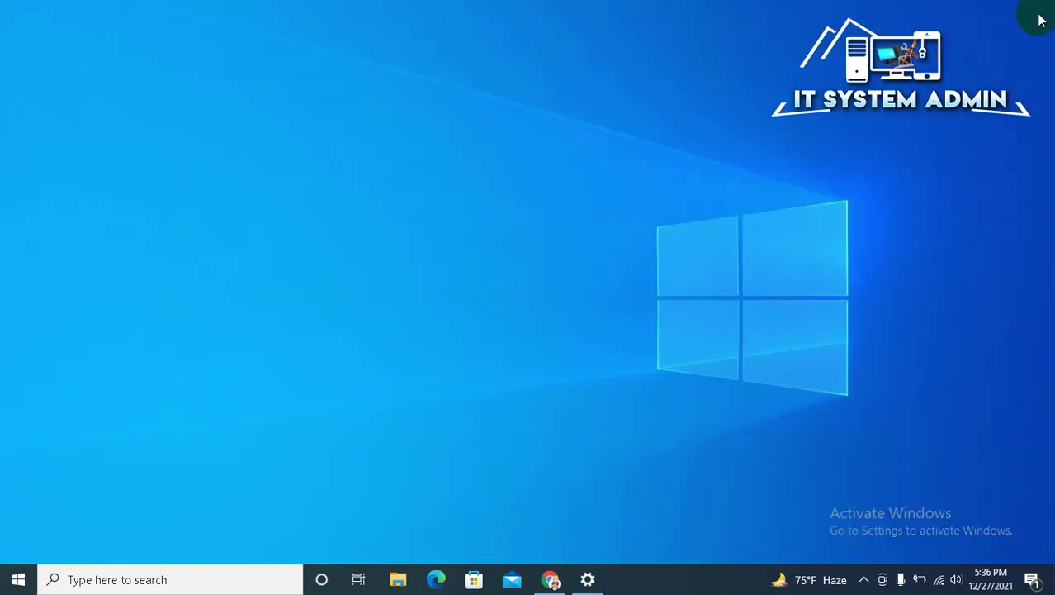
click(370, 360)
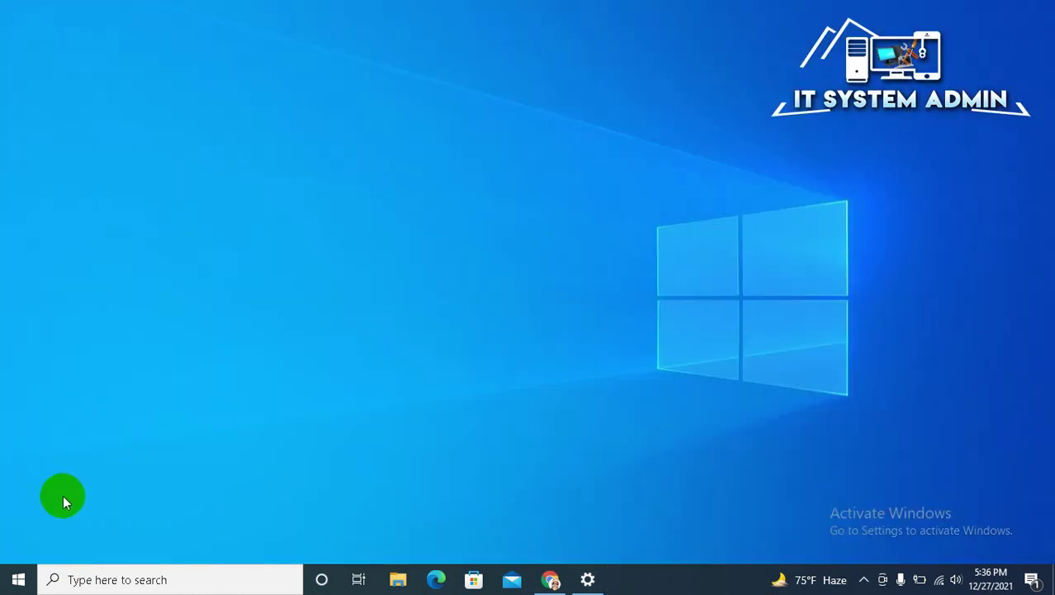
Open the power options to restart the computer.
click(21, 579)
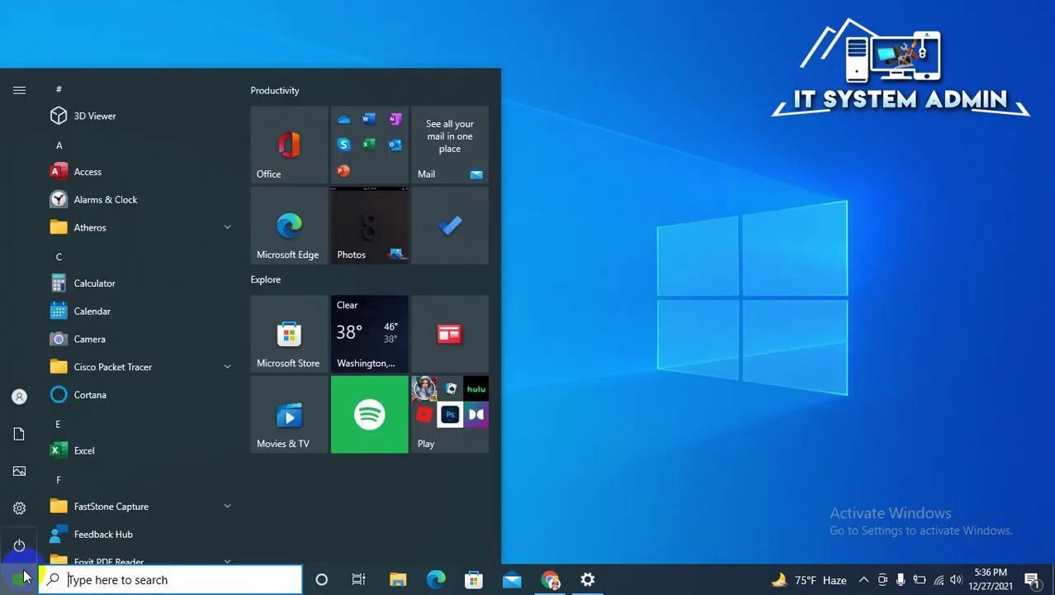
mouse_move(19, 545)
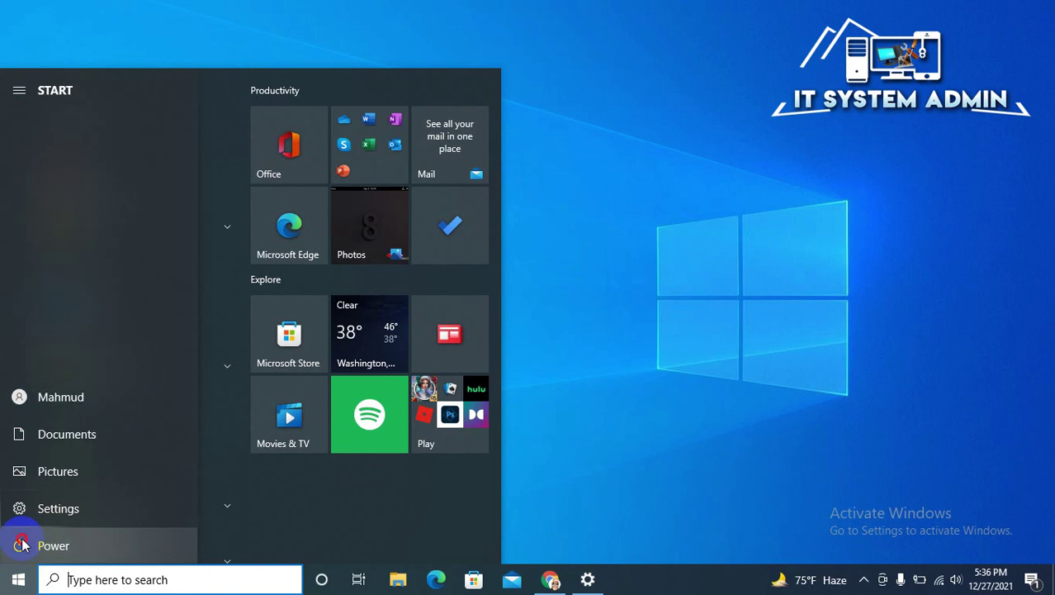
click(22, 545)
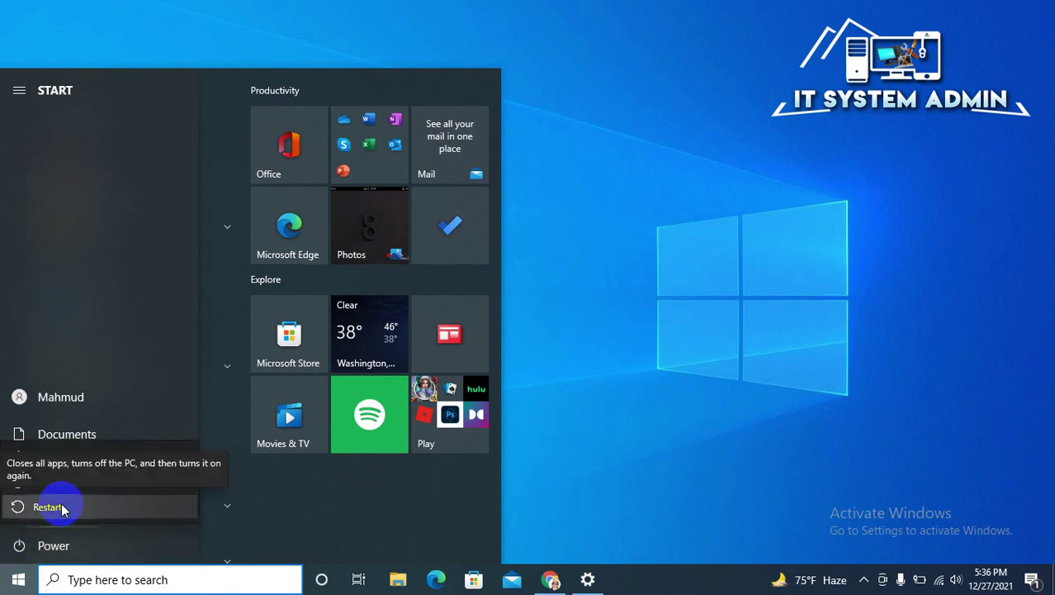